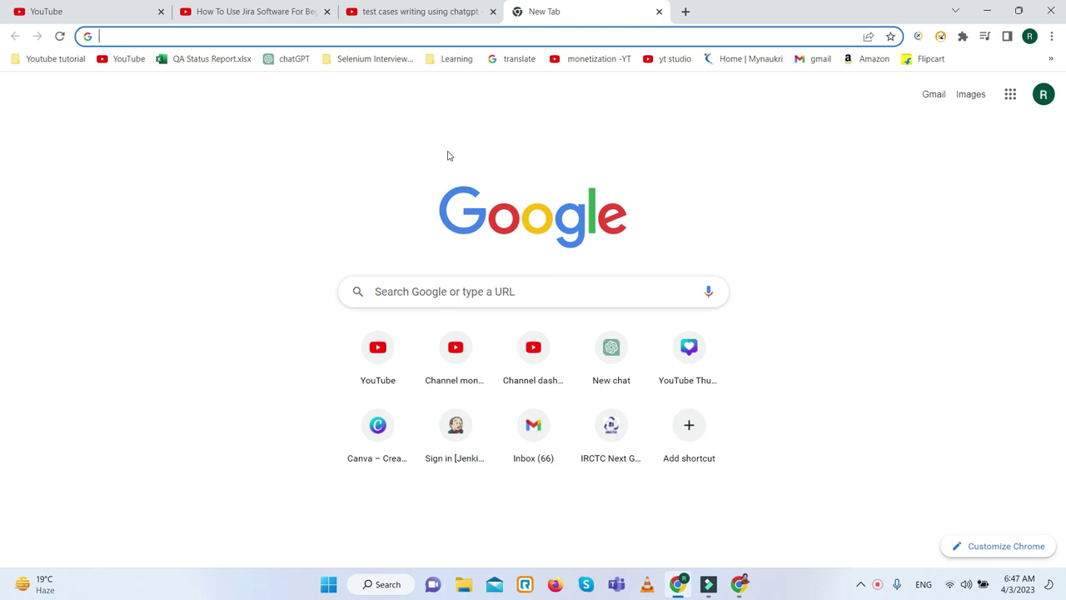
# Open ChatGPT from the bookmark in the new Chrome tab
pyautogui.click(294, 60)
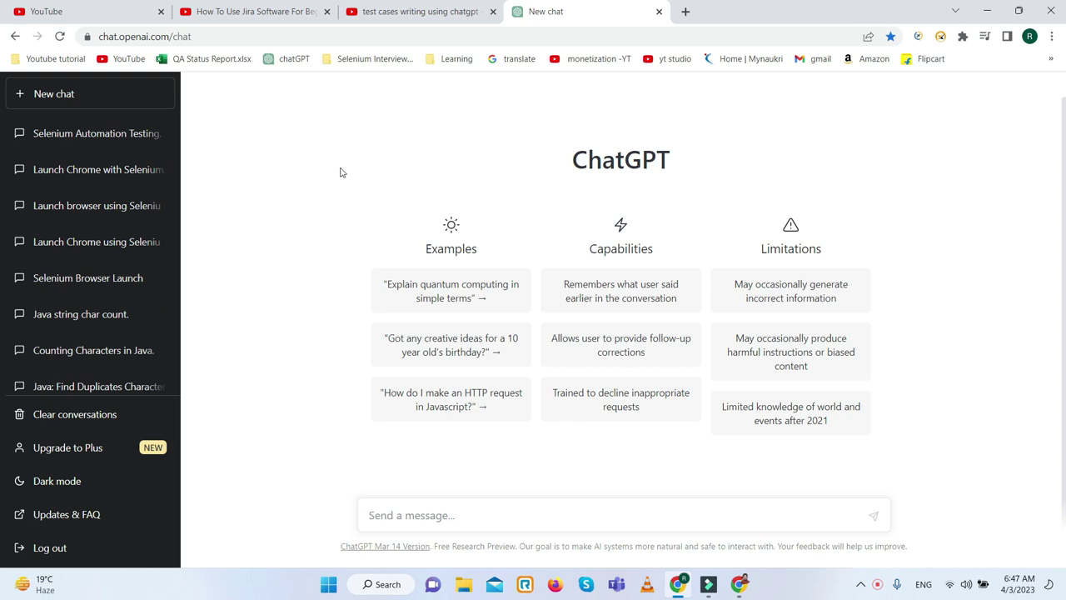
# Go back to YouTube, open your own channel page and browse its Shorts and Videos rows
pyautogui.click(38, 5)
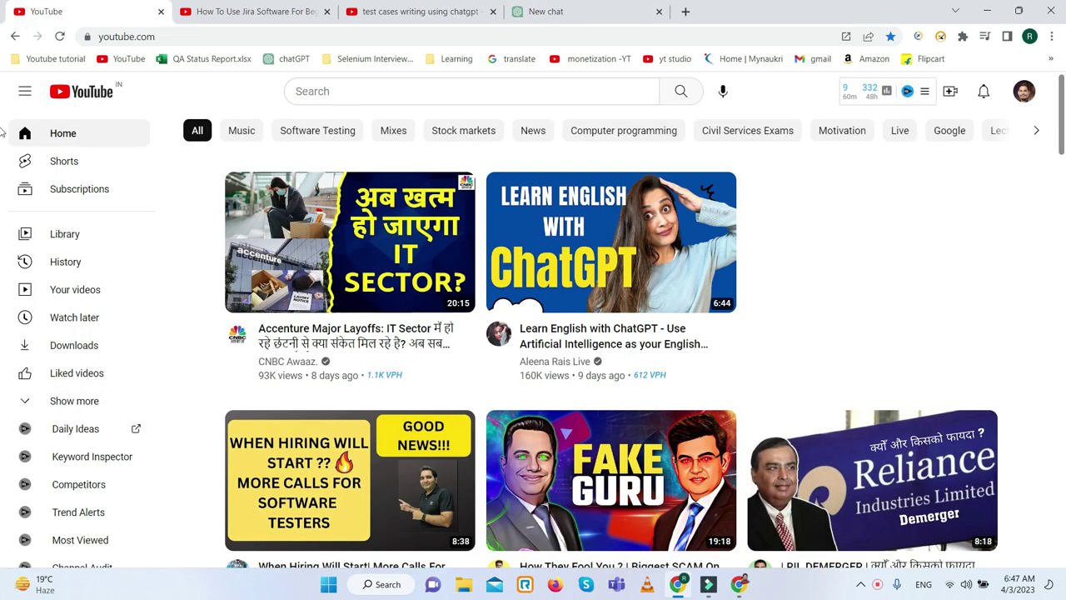
pyautogui.click(1036, 98)
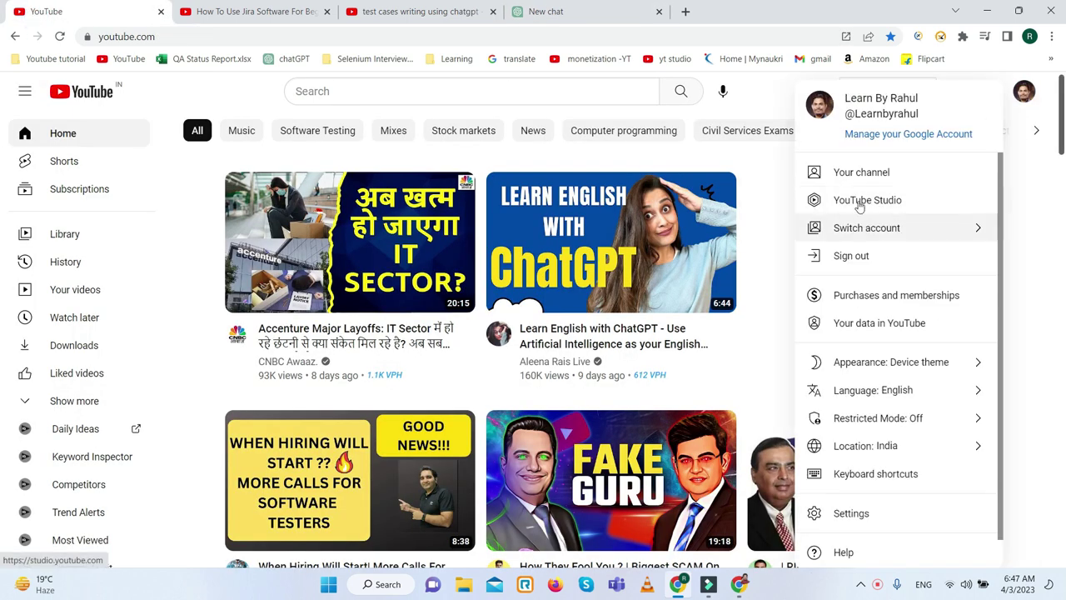
pyautogui.click(861, 175)
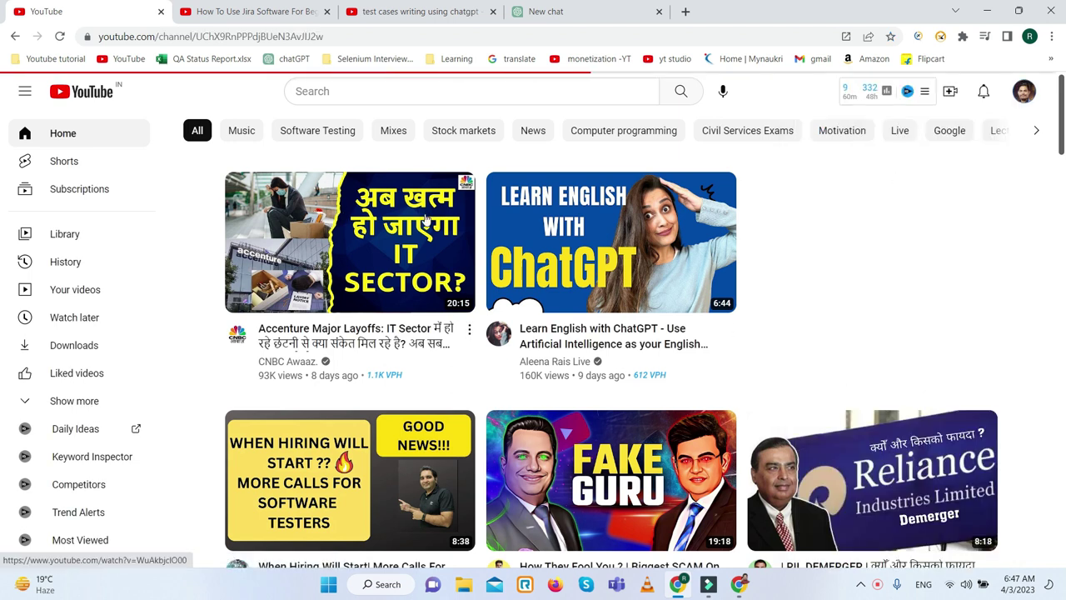
pyautogui.scroll(-6, 469, 337)
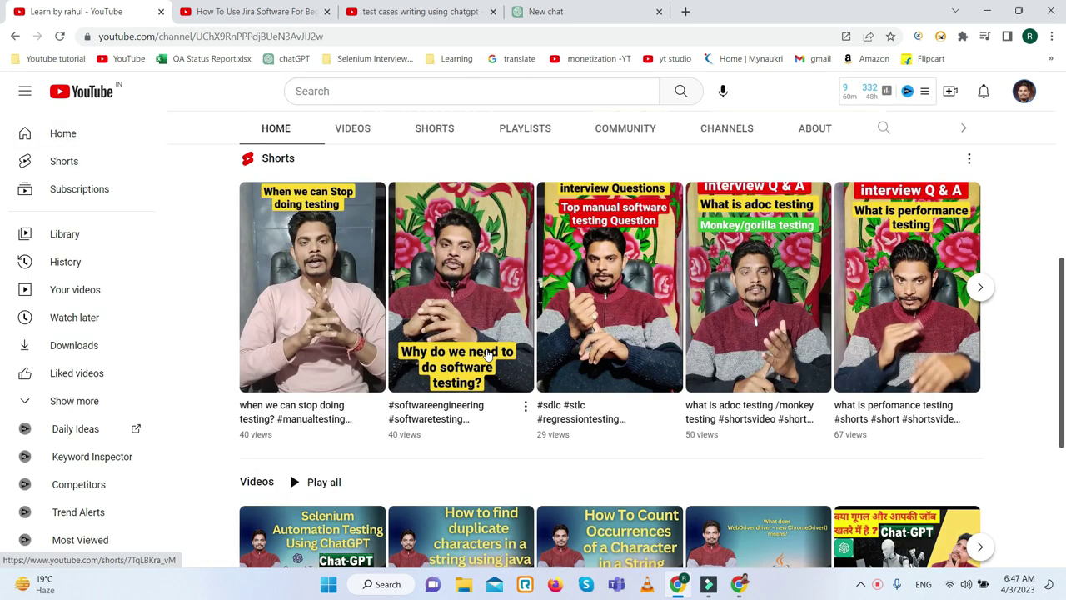
pyautogui.scroll(5, 480, 351)
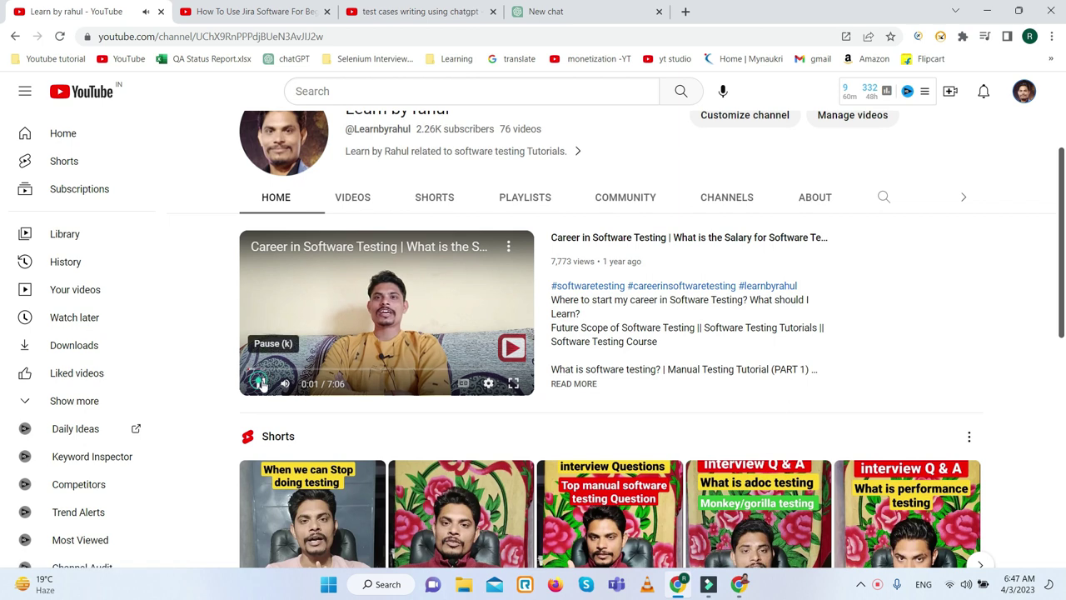
pyautogui.scroll(-2, 352, 356)
pyautogui.scroll(-5, 352, 355)
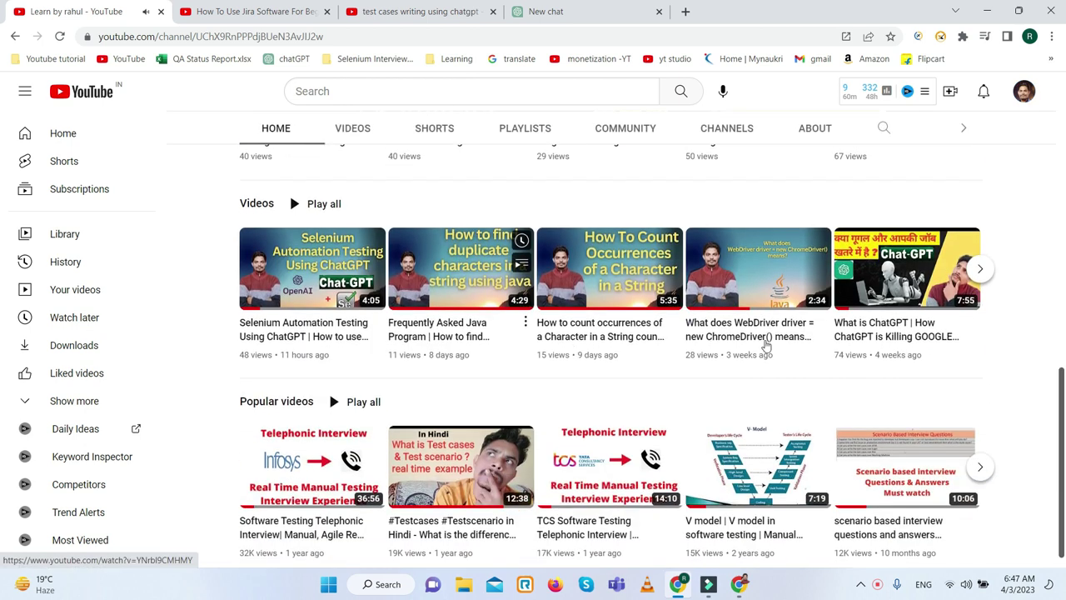
pyautogui.moveTo(850, 326)
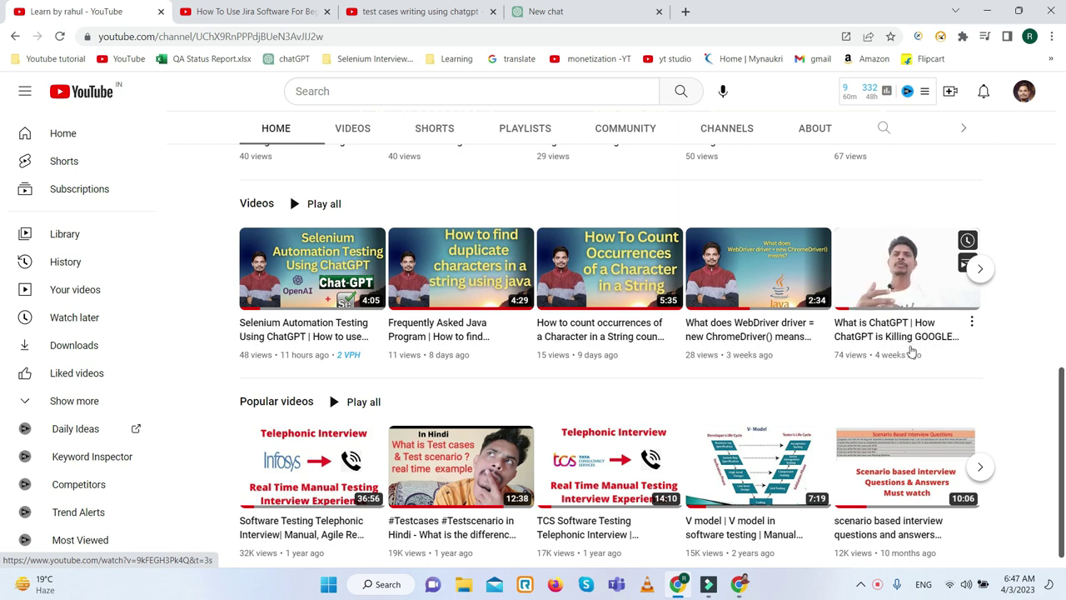
# In the new ChatGPT chat, send 'write the test cases for login' and review the ten test cases
pyautogui.click(548, 12)
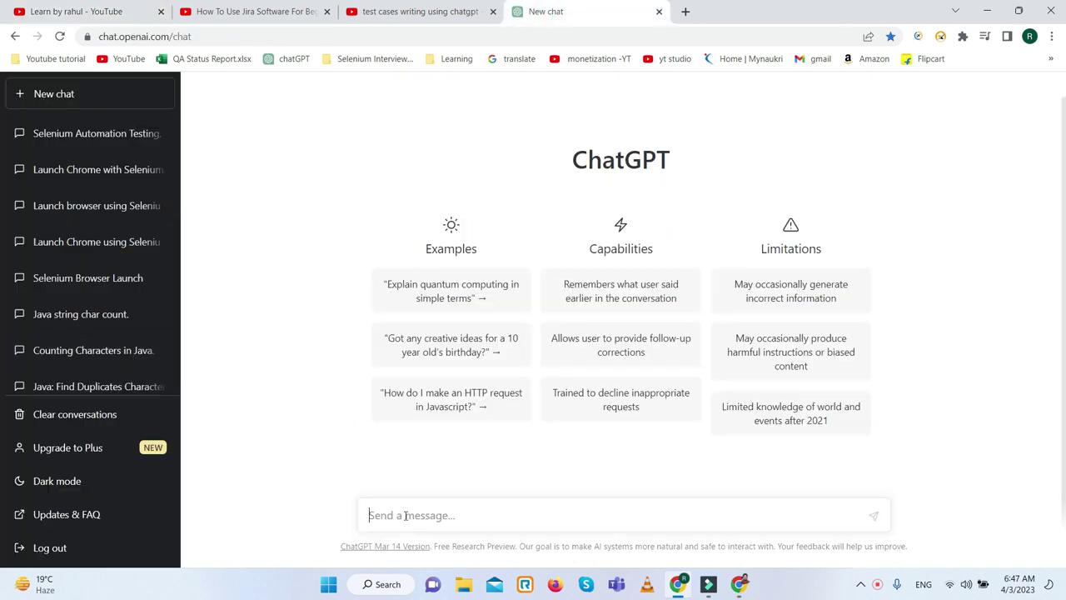
pyautogui.write('write the')
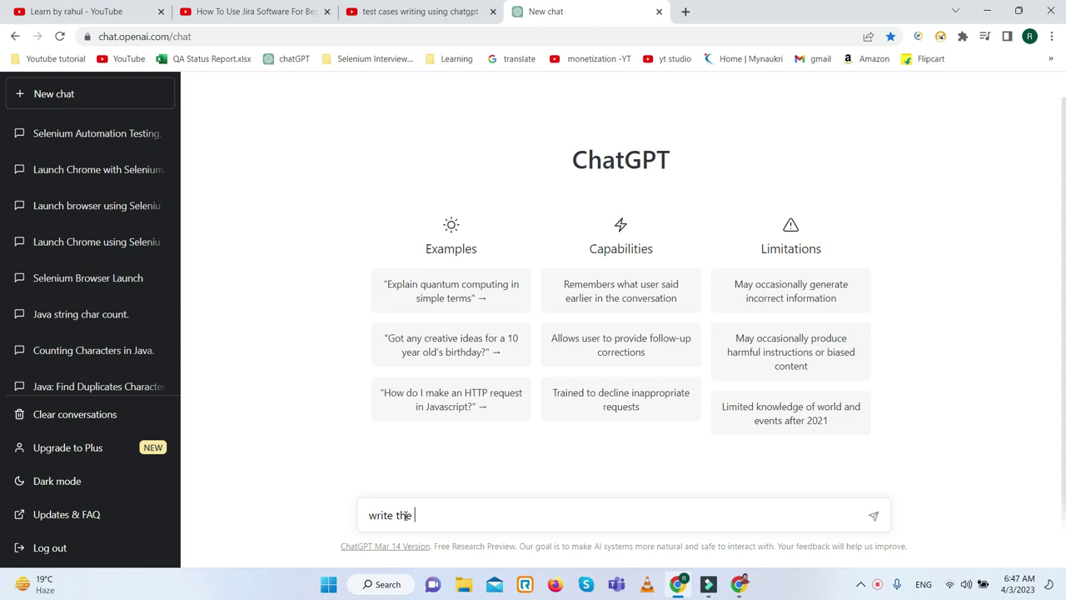
pyautogui.write(' test cases for logi')
pyautogui.press('BackSpace')
pyautogui.write('gin')
pyautogui.press('Return')
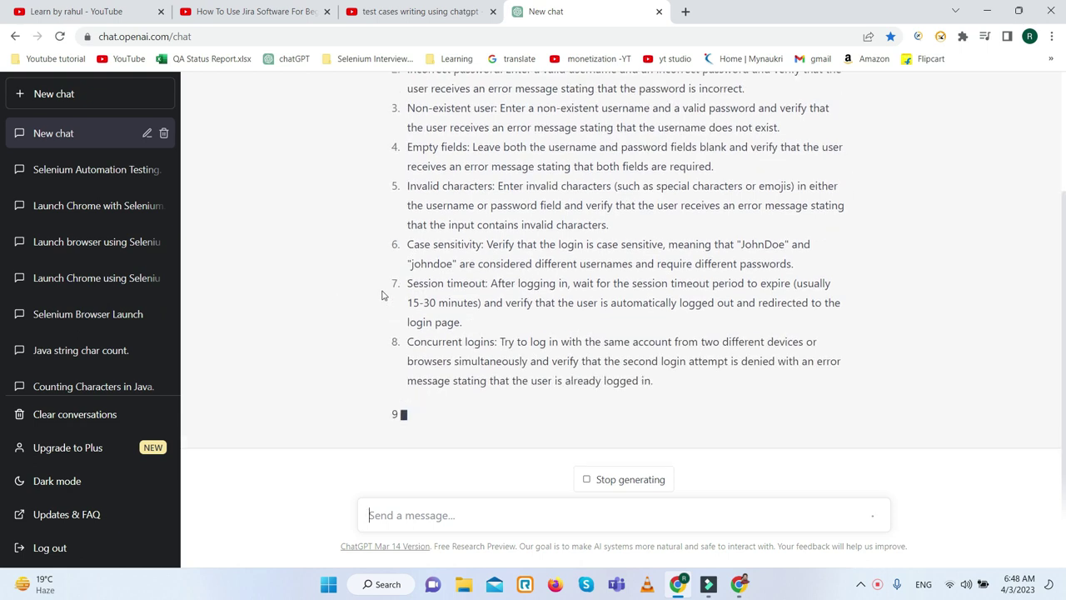
pyautogui.scroll(2, 379, 300)
pyautogui.scroll(-2, 372, 314)
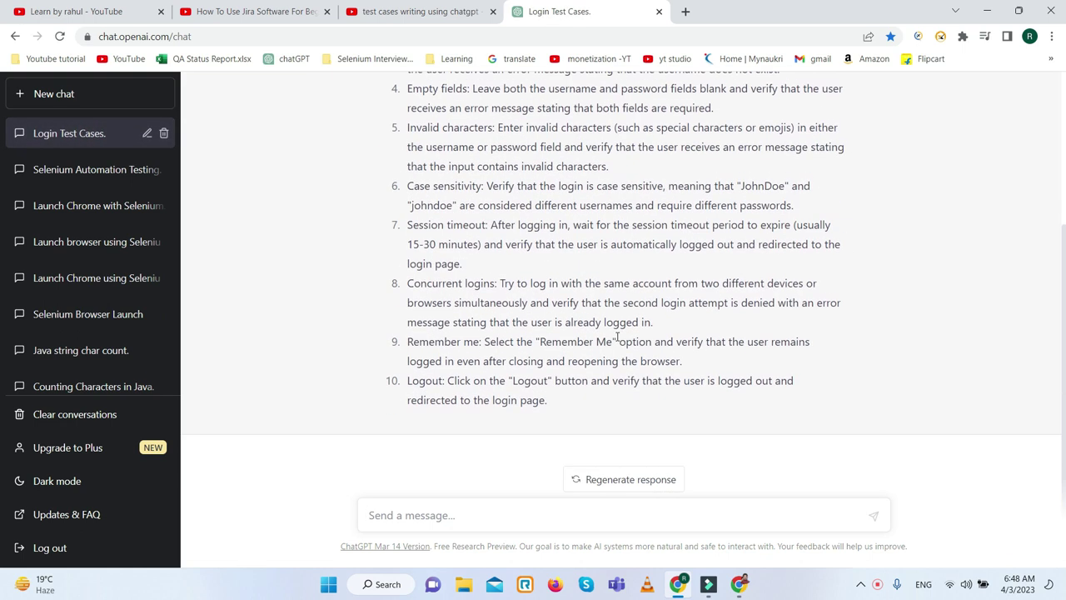
pyautogui.scroll(2, 616, 337)
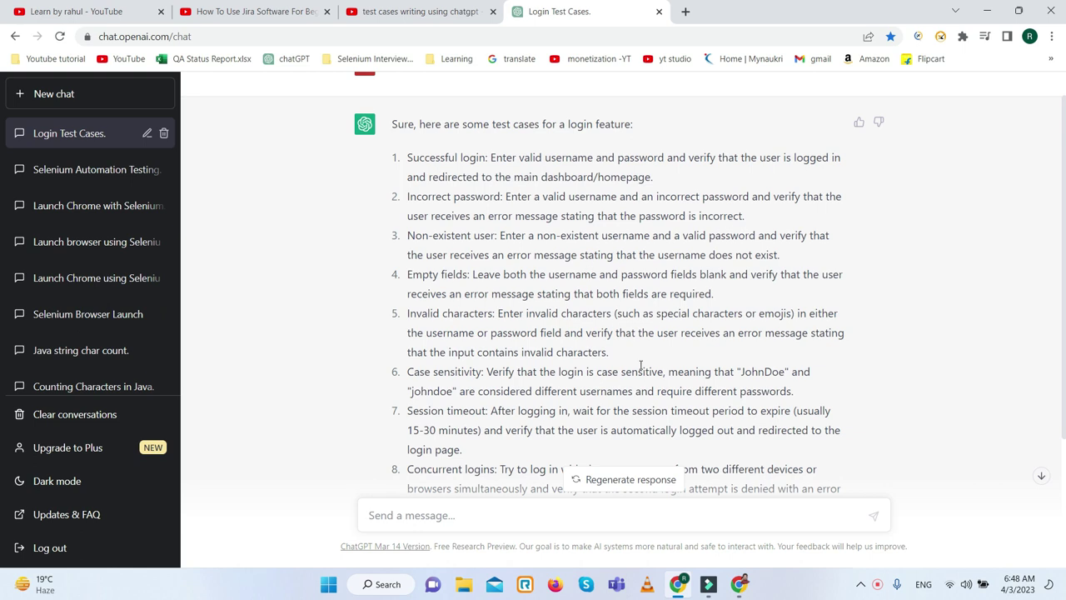
pyautogui.scroll(-3, 638, 364)
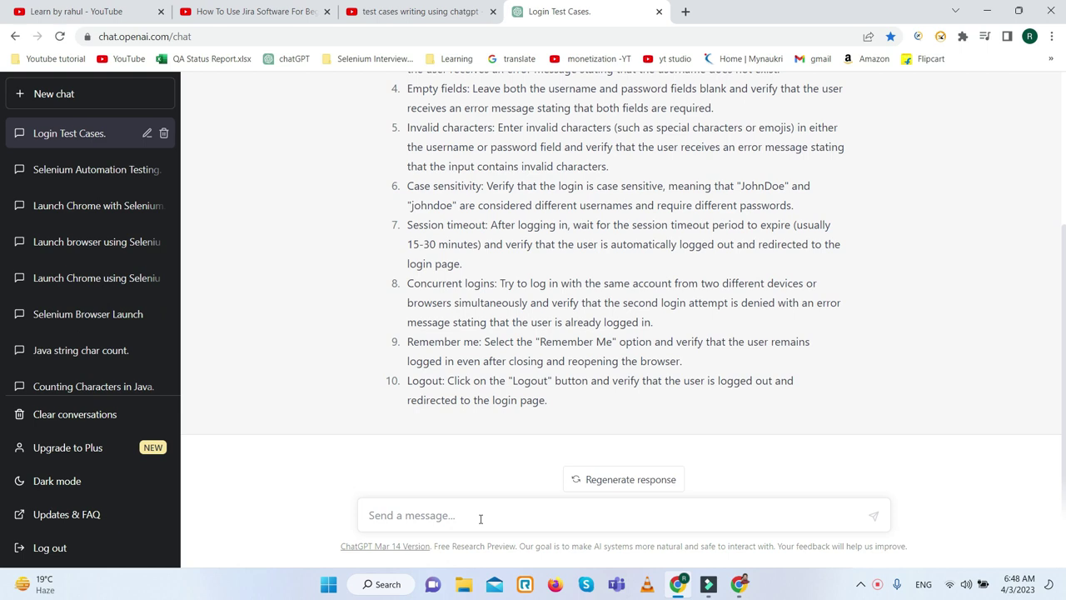
# Ask 'I need scenario' as a follow-up in the Login Test Cases chat
pyautogui.write('I need sceanrio')
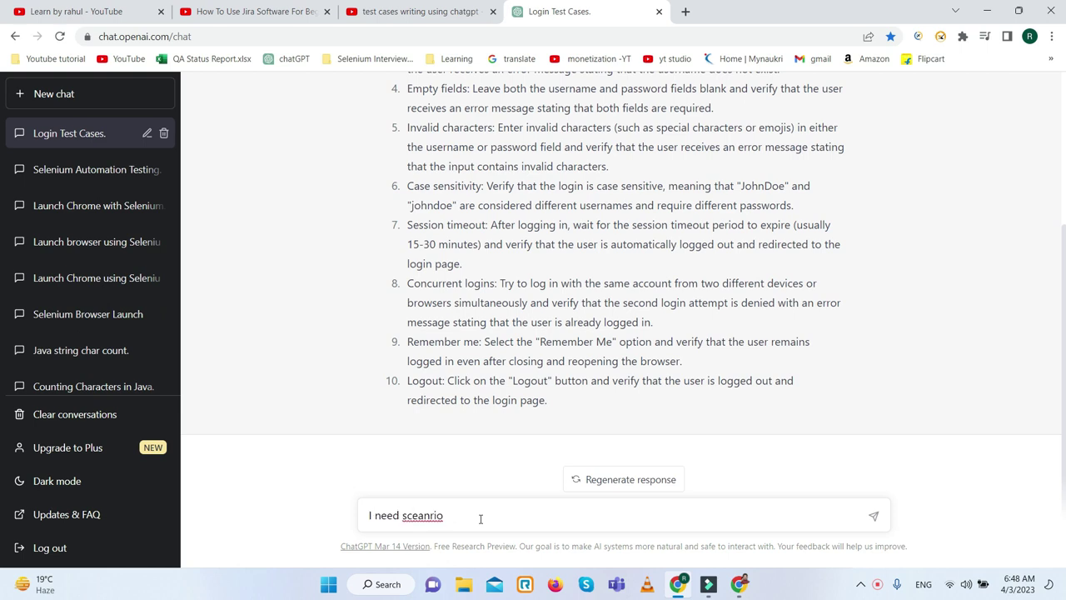
pyautogui.press('BackSpace')
pyautogui.press('BackSpace')
pyautogui.press('BackSpace')
pyautogui.press('BackSpace')
pyautogui.press('BackSpace')
pyautogui.press('BackSpace')
pyautogui.write('nario')
pyautogui.press('Return')
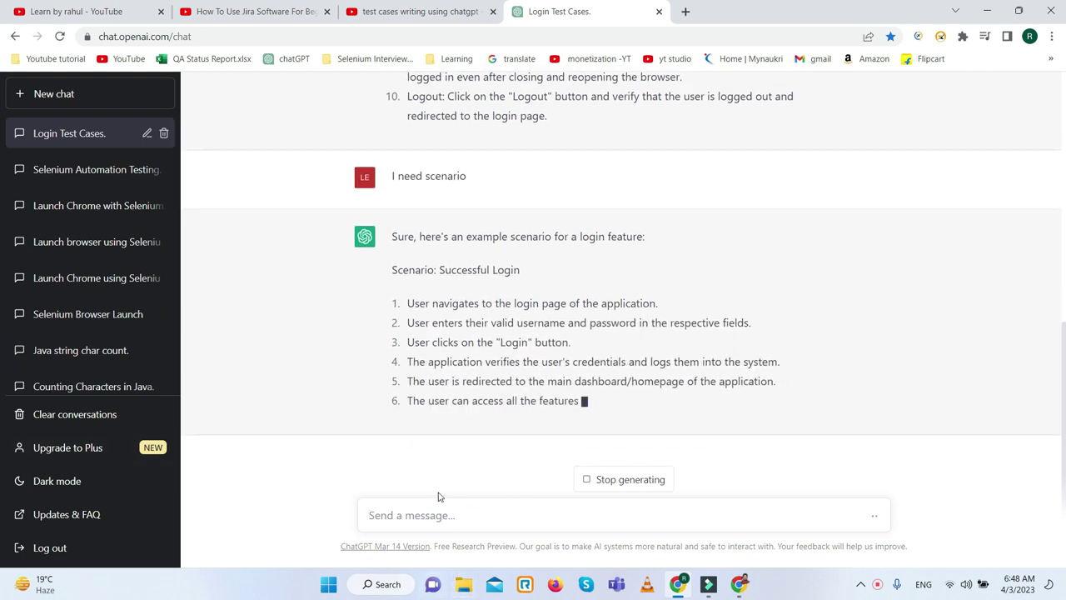
pyautogui.scroll(2, 359, 362)
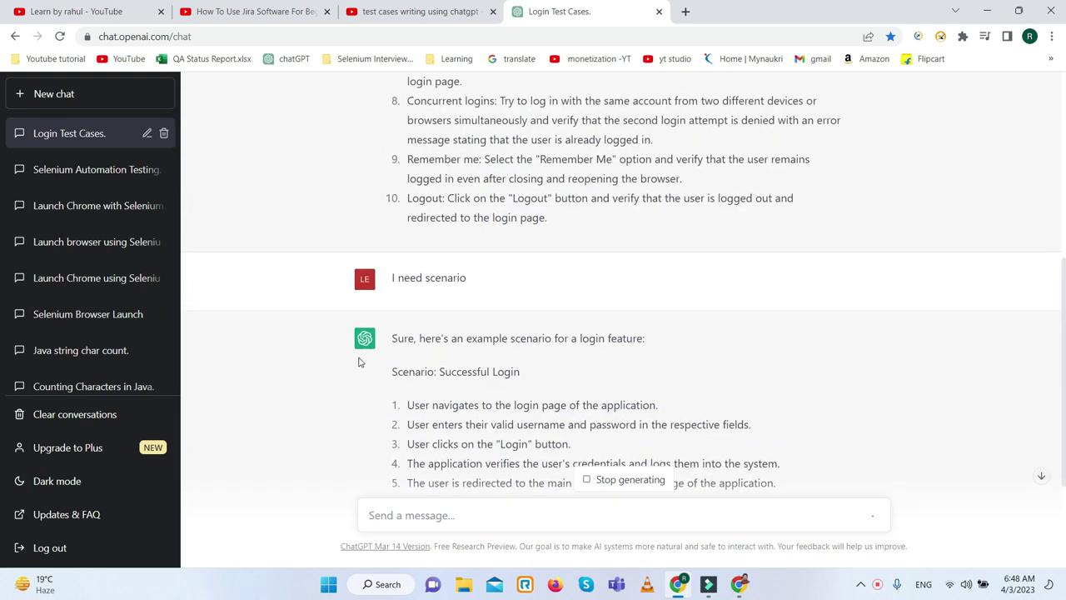
pyautogui.scroll(-1, 441, 309)
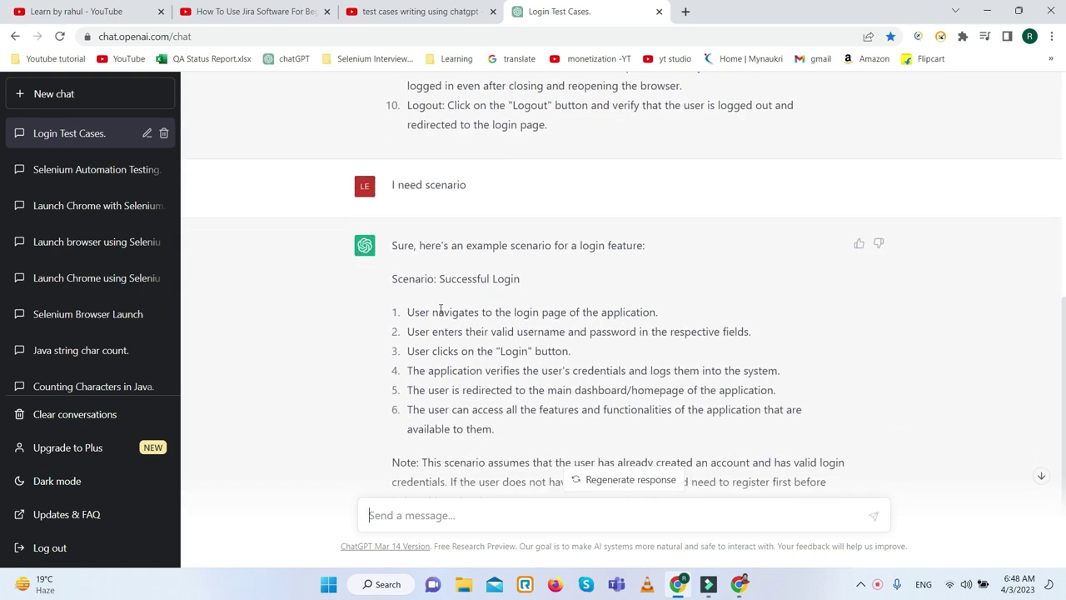
# Highlight individual steps of the Successful Login scenario in the reply
pyautogui.scroll(-1, 525, 308)
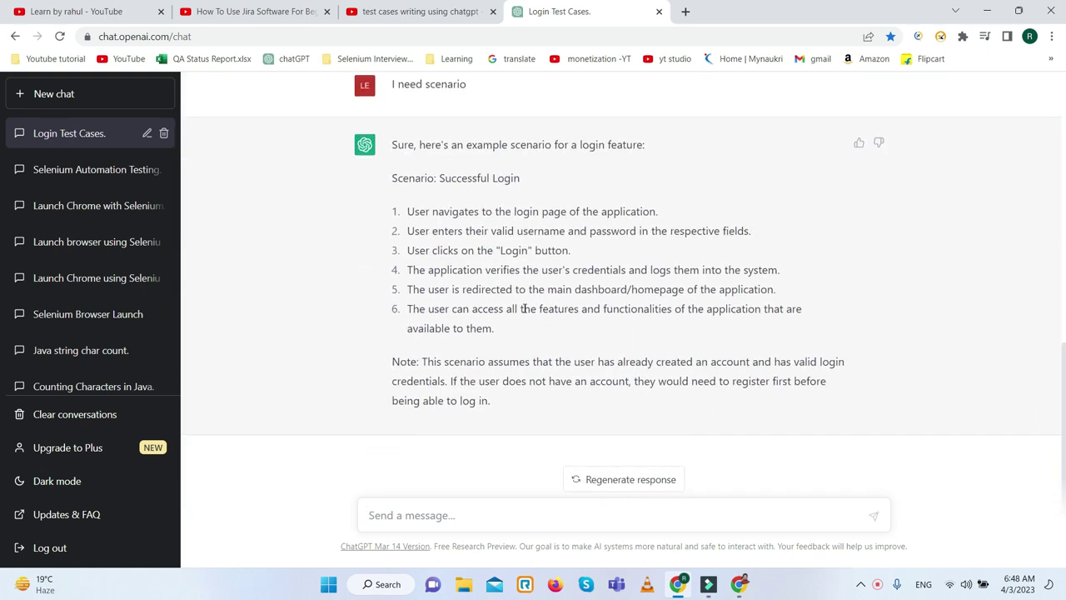
pyautogui.moveTo(402, 218); pyautogui.dragTo(744, 219)
pyautogui.moveTo(403, 233); pyautogui.dragTo(773, 233)
pyautogui.scroll(10, 317, 315)
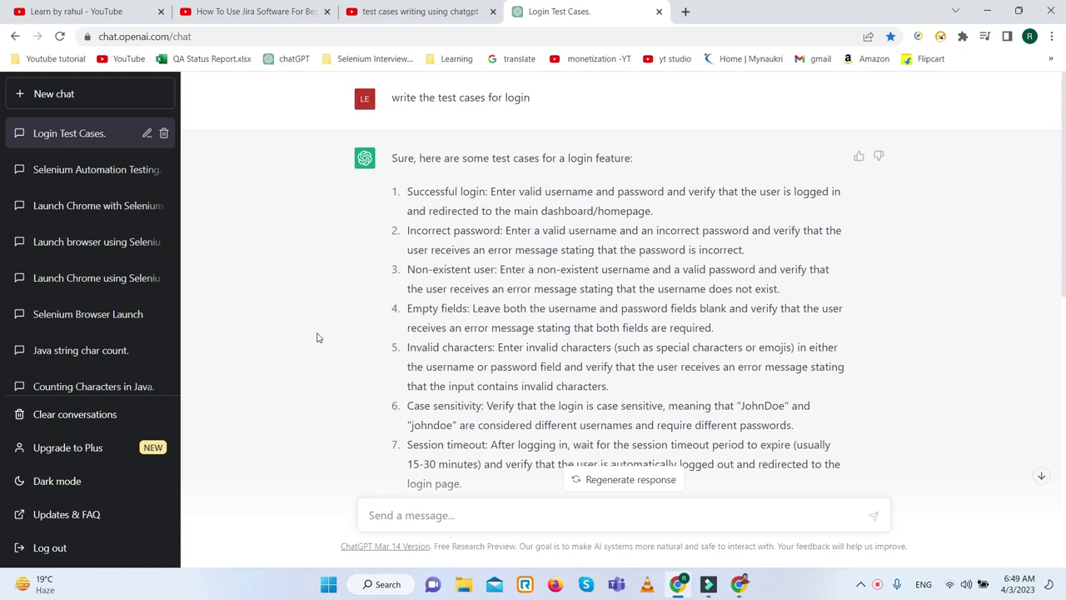
pyautogui.scroll(-10, 298, 339)
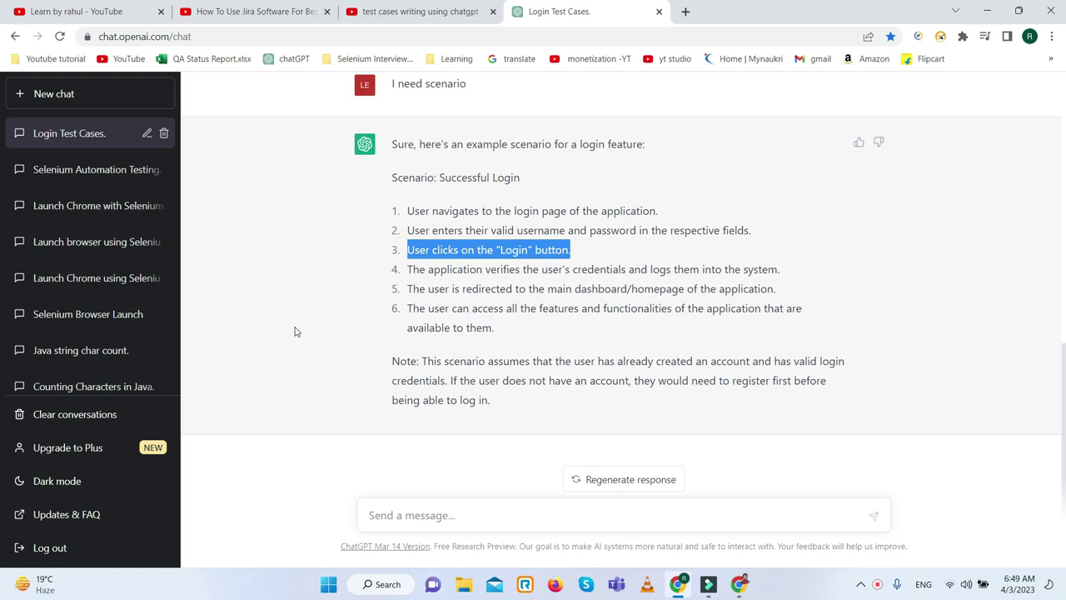
pyautogui.scroll(2, 274, 347)
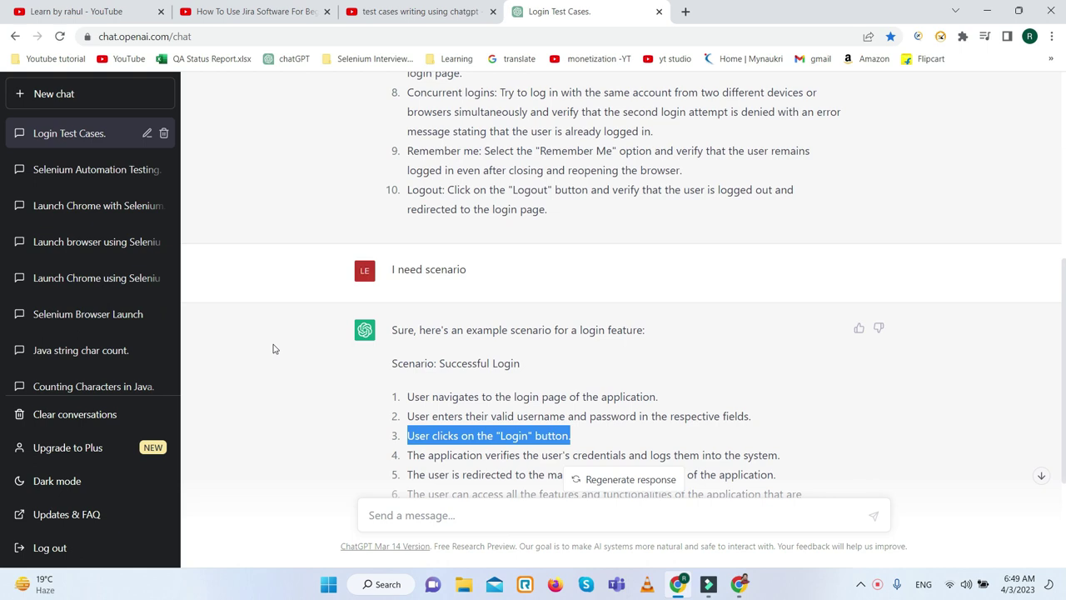
# Launch Notepad from the Windows search
pyautogui.click(381, 587)
pyautogui.write('not')
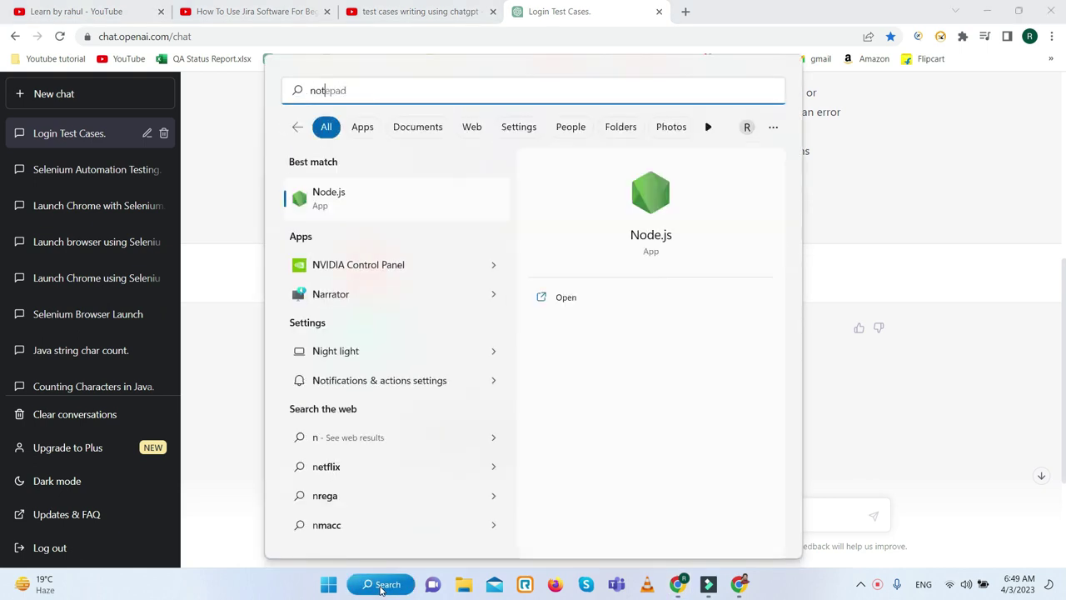
pyautogui.click(413, 199)
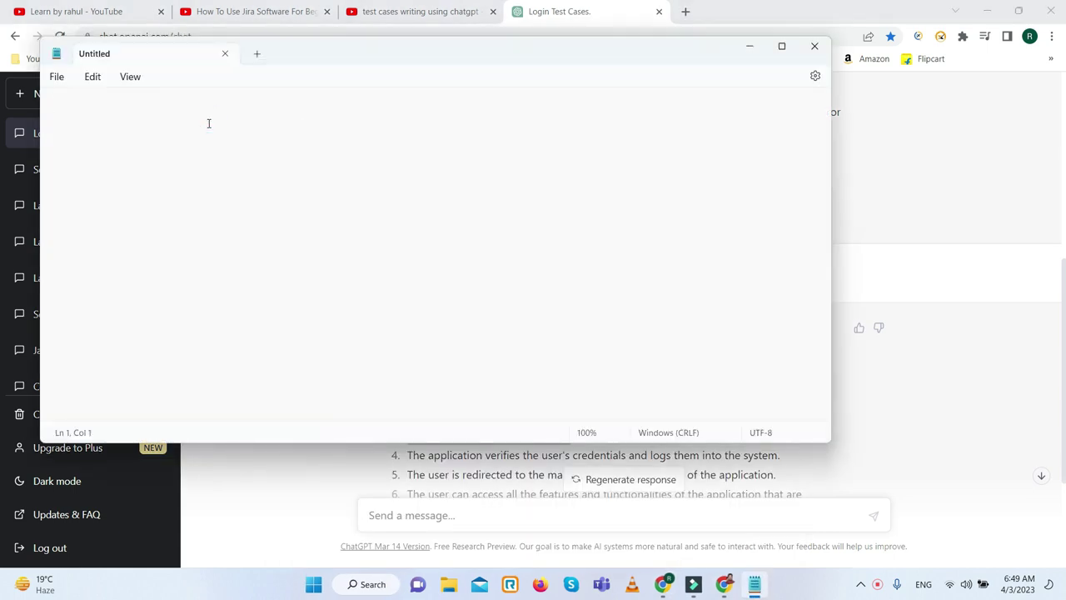
# Type the Jira list: 'JIra -', Raise the bug, Writing the user story, 3. Writing the epic
pyautogui.write('JIra -')
pyautogui.press('Return')
pyautogui.press('Return')
pyautogui.write('1')
pyautogui.press('BackSpace')
pyautogui.write('1. Raise ')
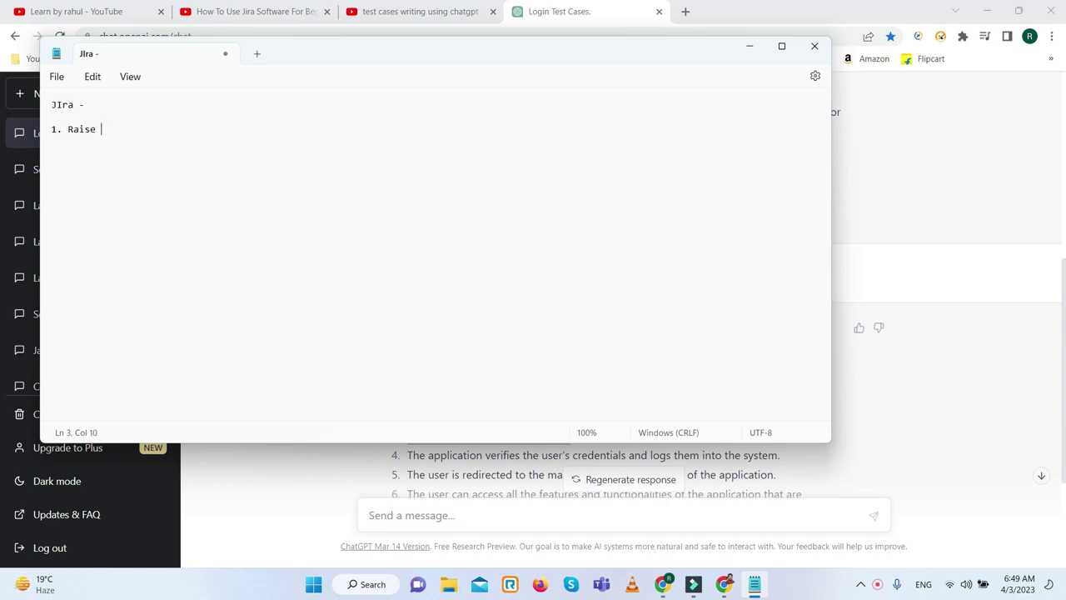
pyautogui.write('the ')
pyautogui.write('bug ')
pyautogui.write('Writing the use')
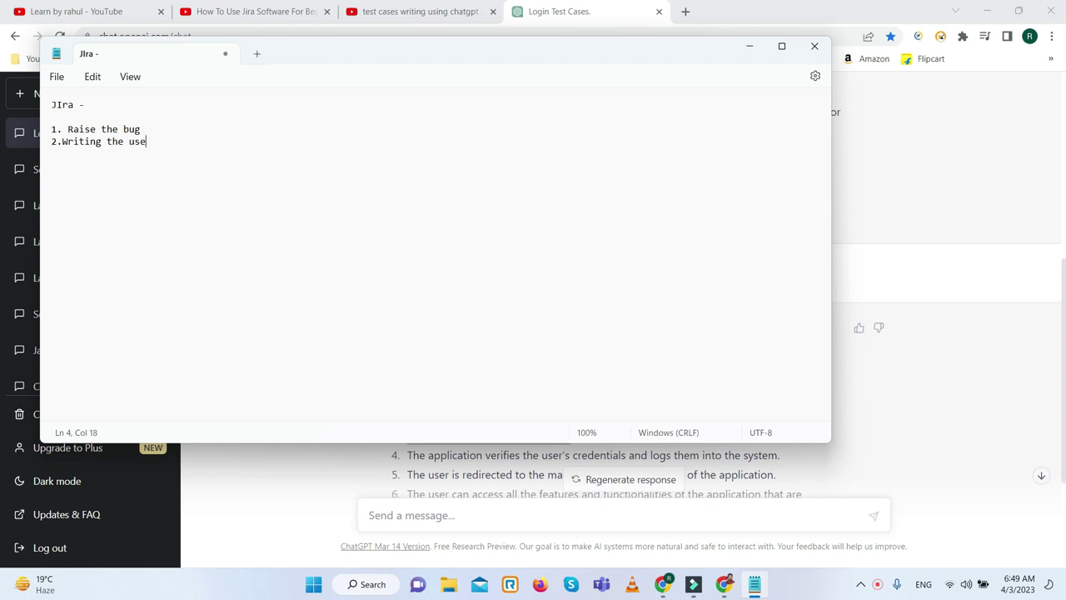
pyautogui.write('r story')
pyautogui.write(' 3. Writing th')
pyautogui.write('e ')
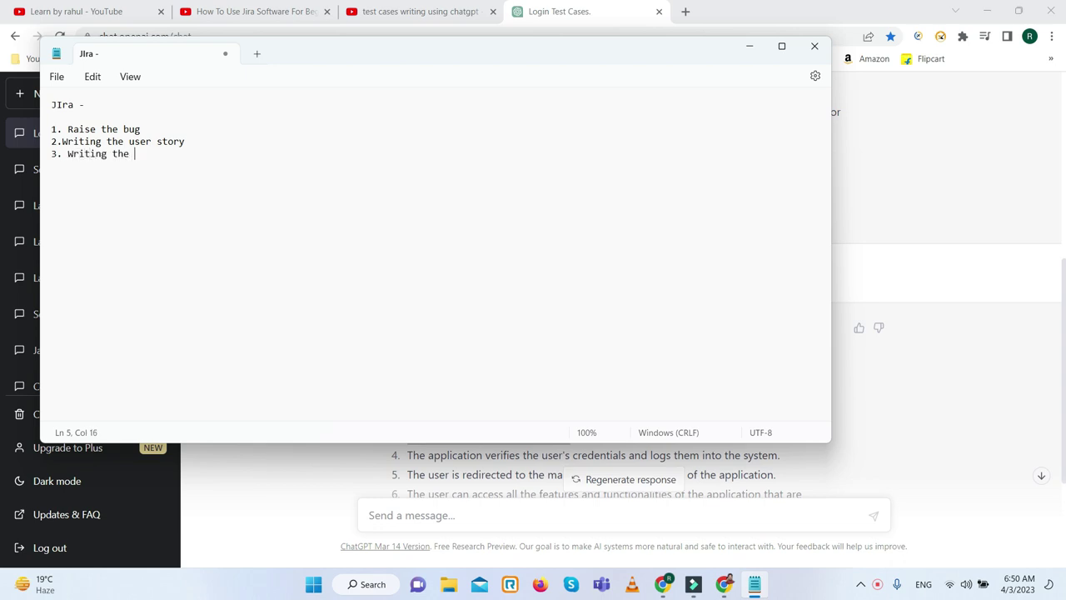
pyautogui.write('epic')
# Minimize Notepad and send 'write a user story for whats app' in a fresh ChatGPT chat
pyautogui.click(749, 46)
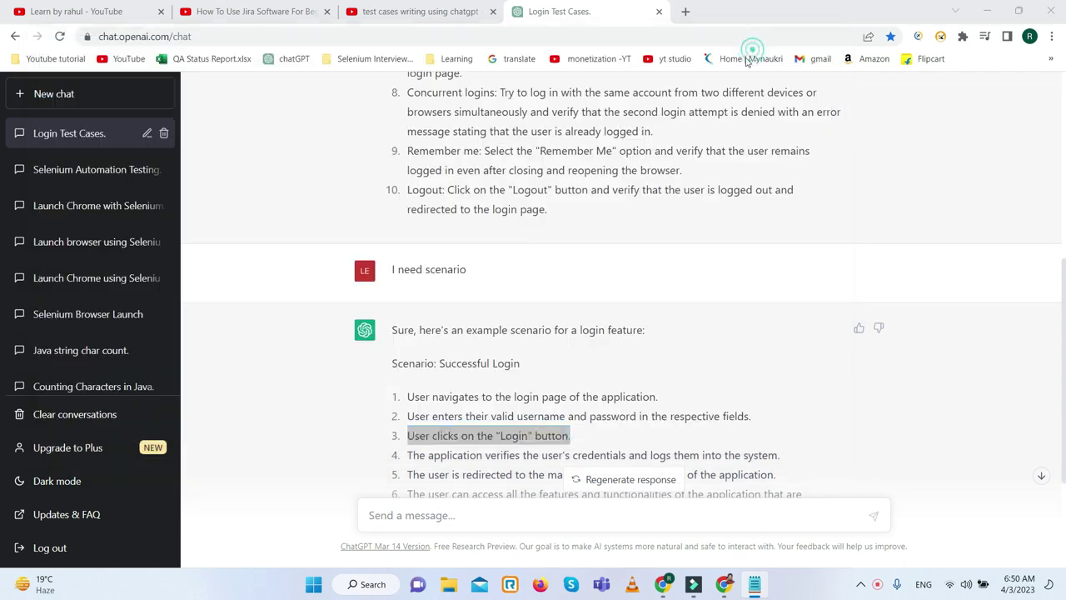
pyautogui.click(438, 514)
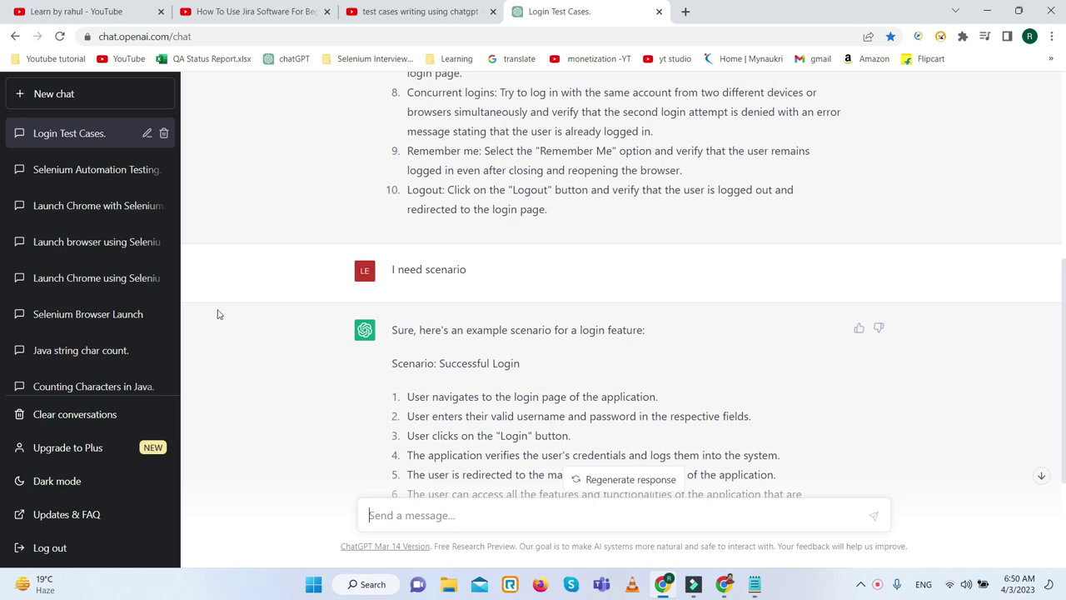
pyautogui.click(100, 91)
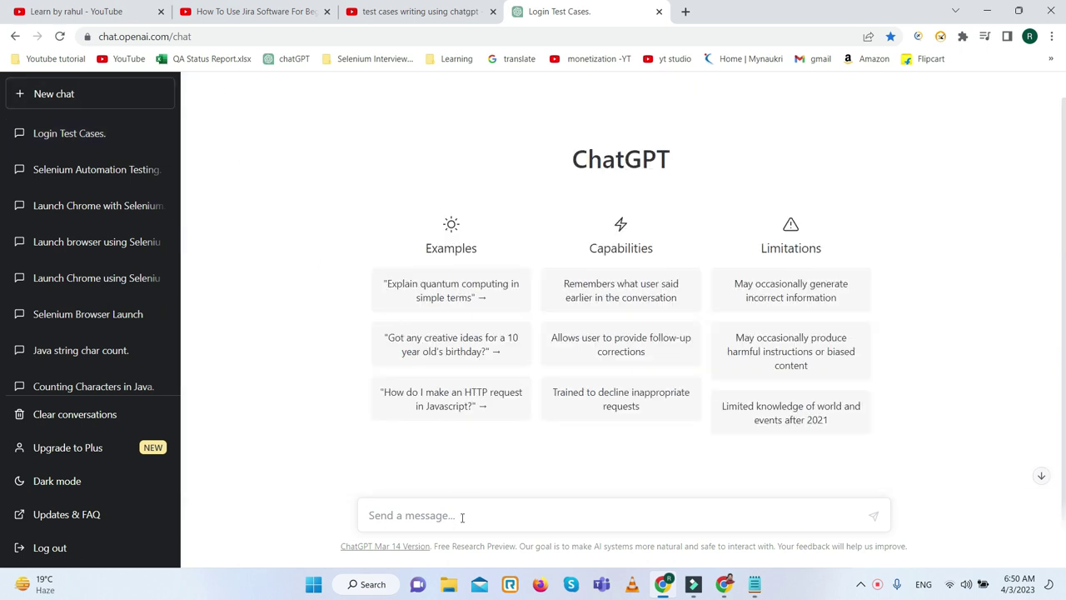
pyautogui.write('write a user s')
pyautogui.write('tory for whats app')
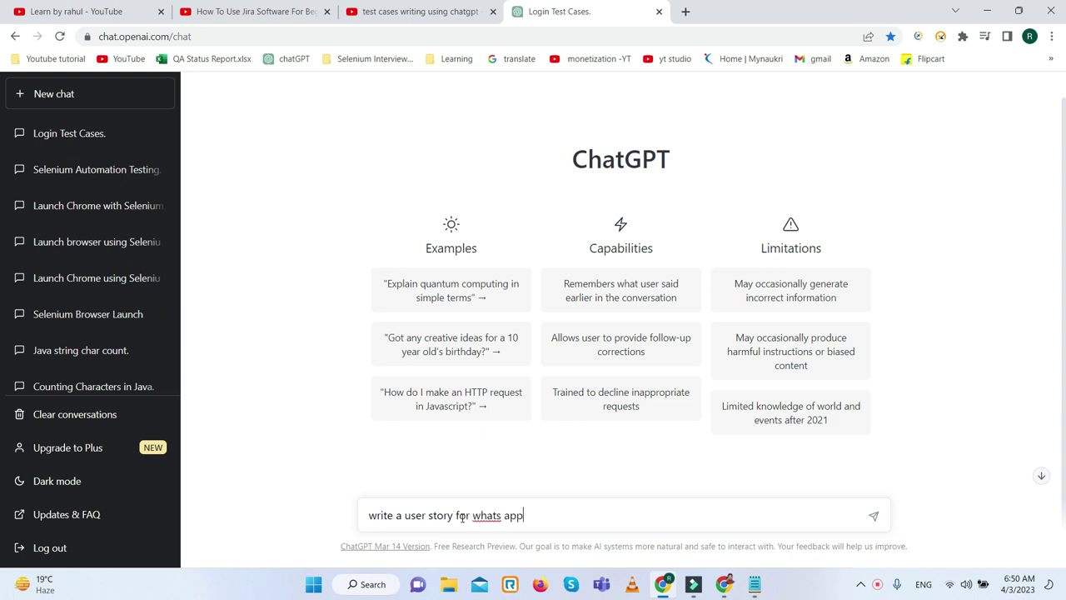
pyautogui.press('Return')
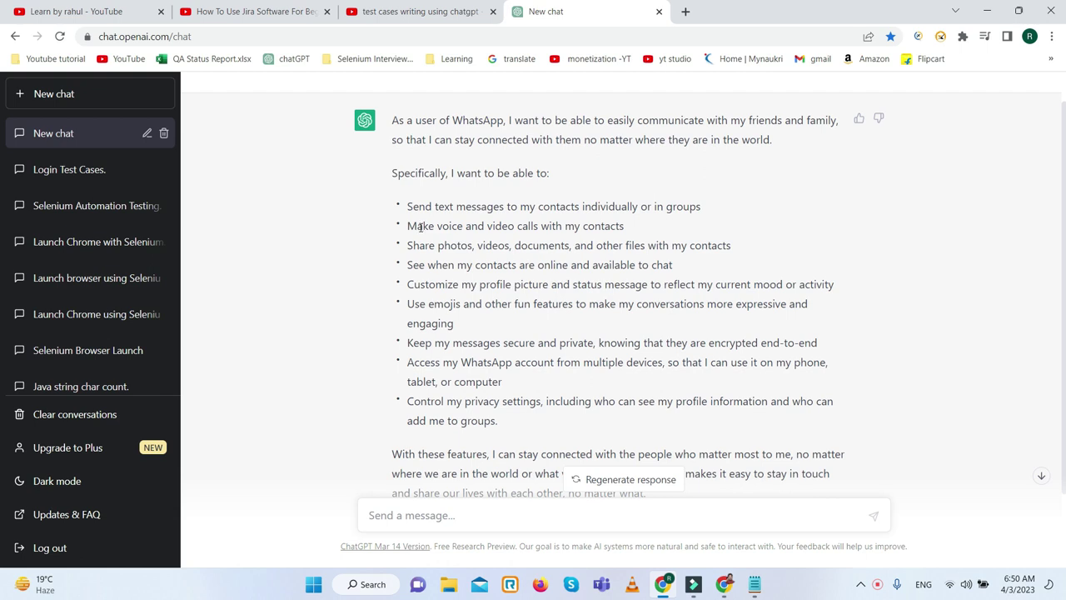
pyautogui.scroll(-2, 421, 227)
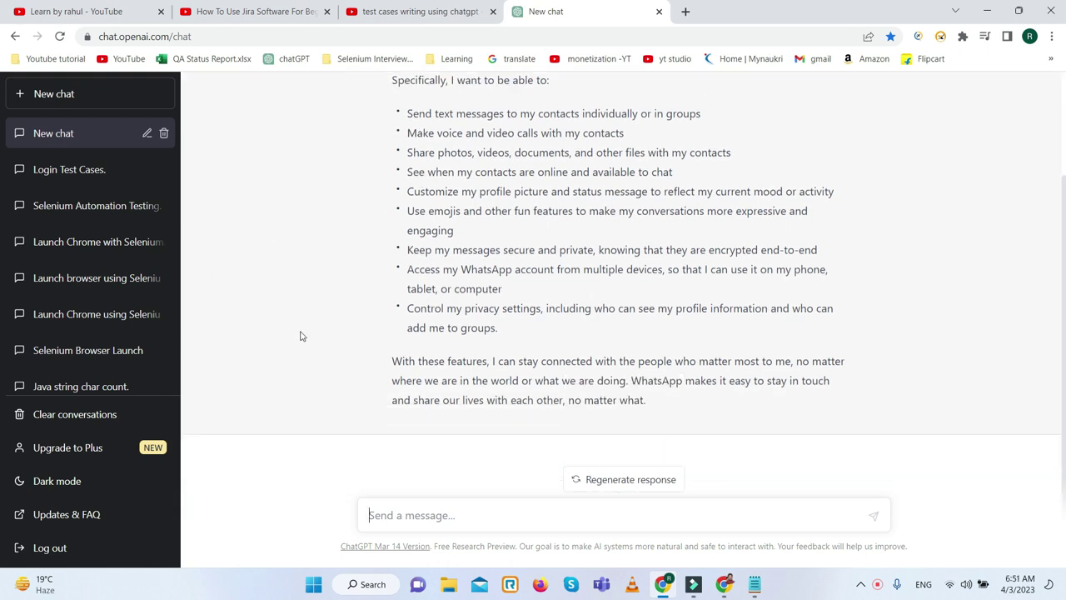
pyautogui.scroll(1, 459, 350)
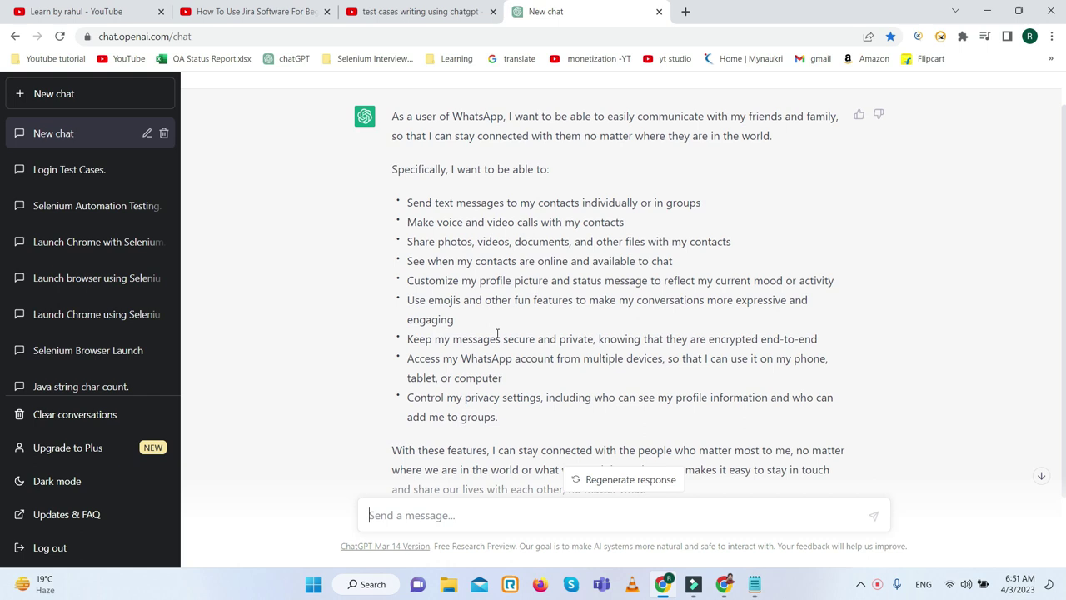
pyautogui.scroll(-1, 502, 342)
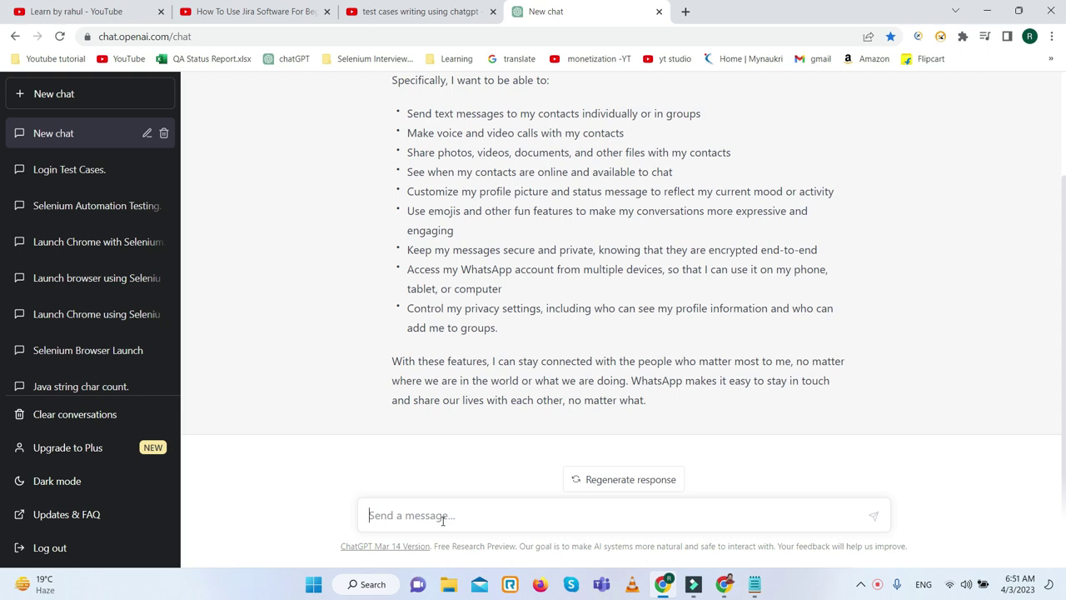
# Send 'write bug steps for voice calling is not working in whats app' to ChatGPT
pyautogui.write('wrotete bug steps for voice calling')
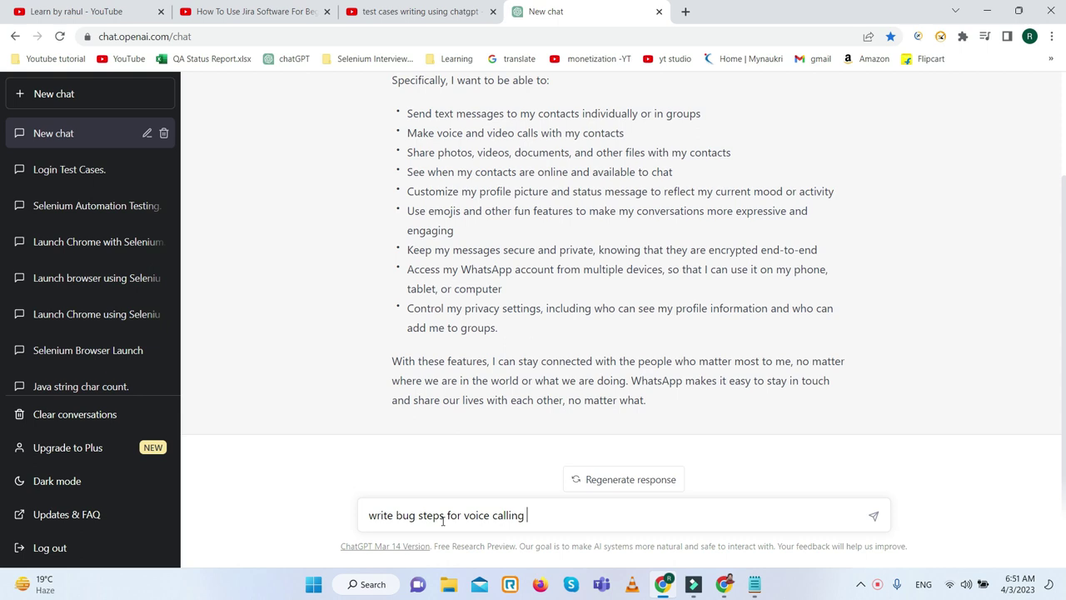
pyautogui.write(' is not working in whats app')
pyautogui.press('Return')
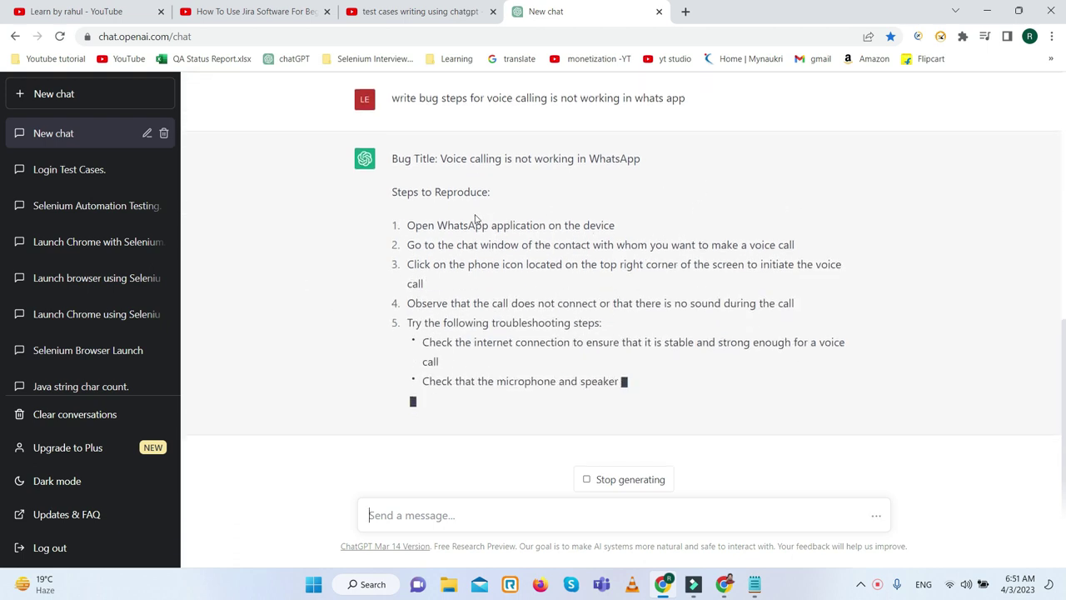
pyautogui.moveTo(447, 163); pyautogui.dragTo(492, 159)
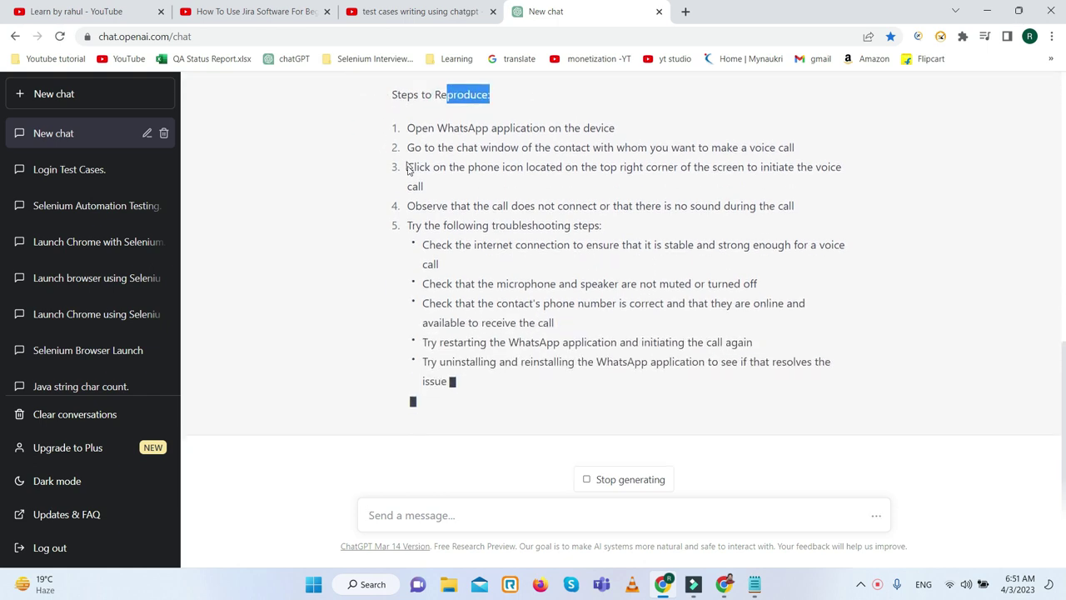
pyautogui.scroll(2, 412, 221)
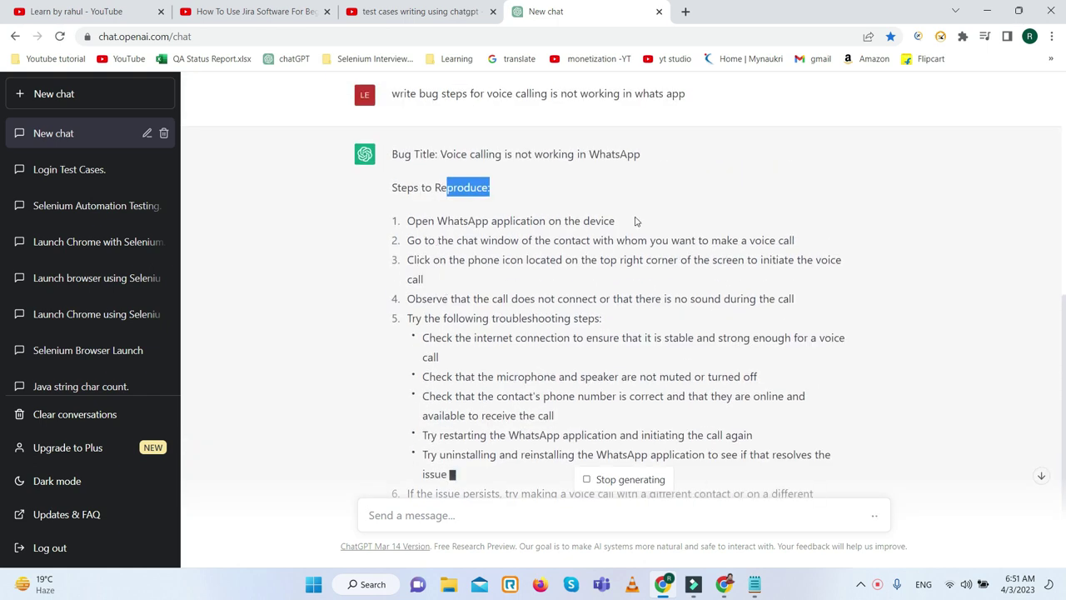
# Mark bug steps 2 and 4 in the reply, then regenerate the response
pyautogui.moveTo(409, 241); pyautogui.dragTo(824, 236)
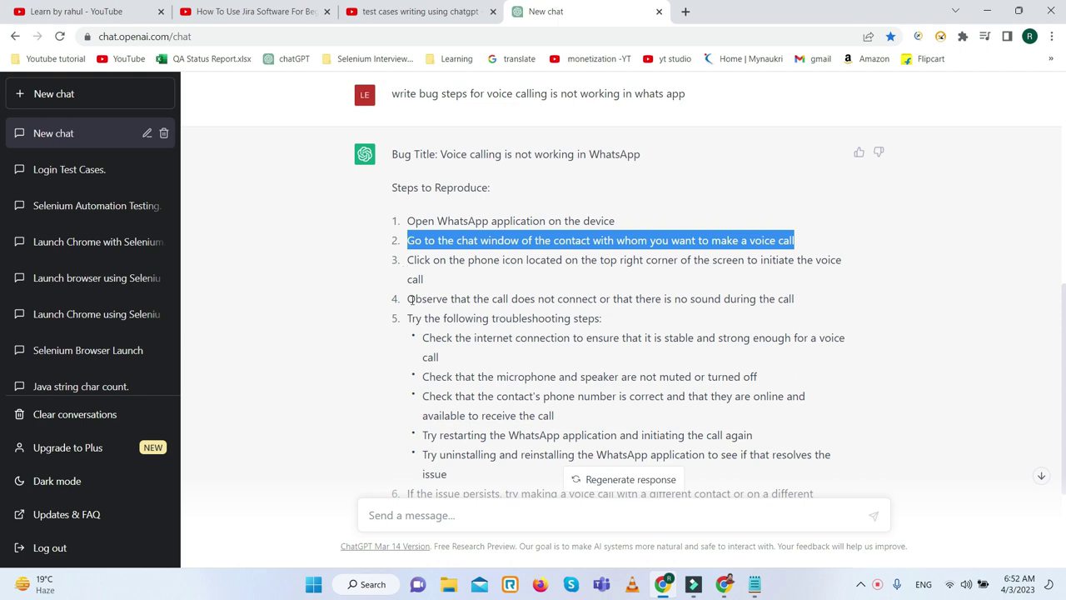
pyautogui.moveTo(410, 298); pyautogui.dragTo(815, 304)
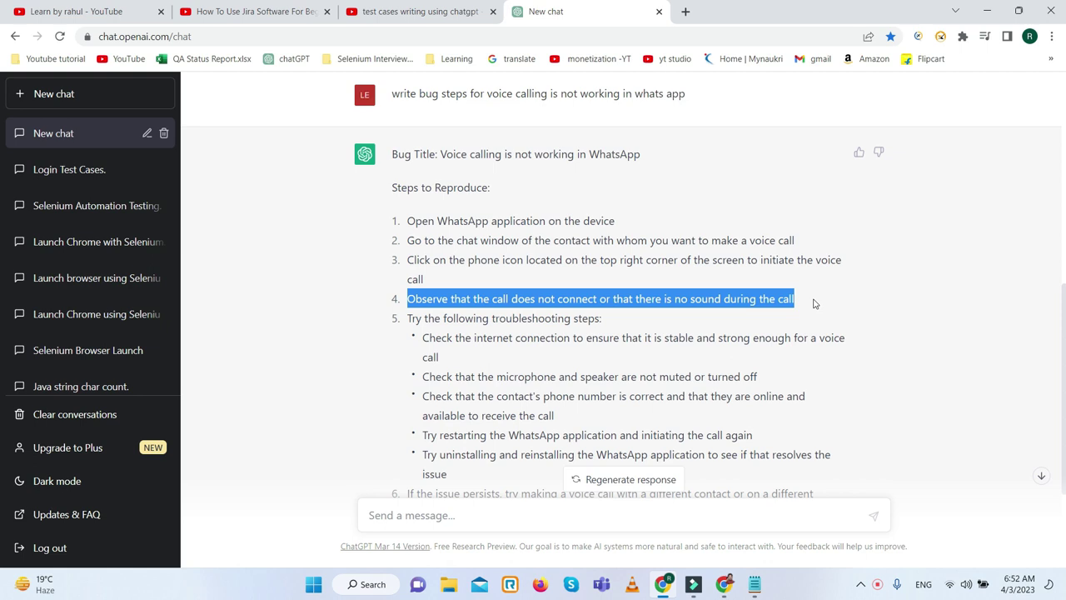
pyautogui.scroll(-2, 621, 316)
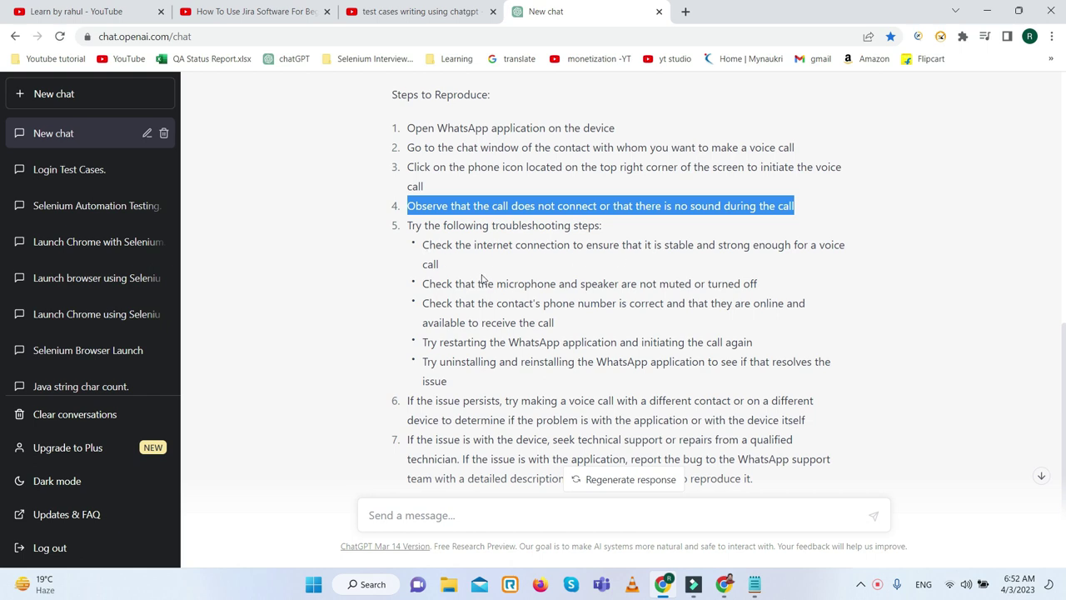
pyautogui.scroll(-1, 508, 287)
pyautogui.scroll(2, 550, 304)
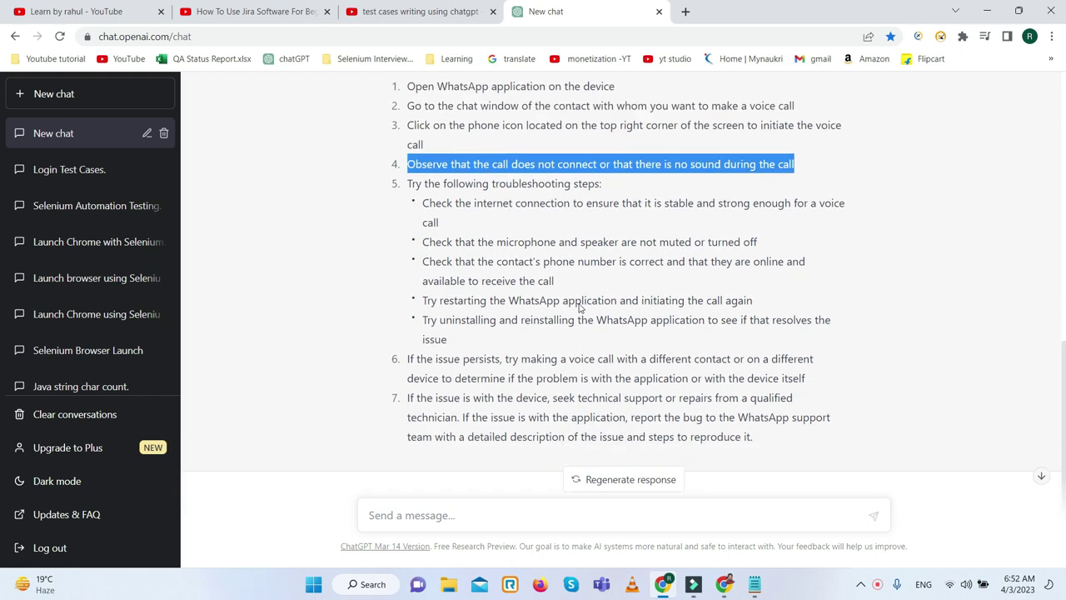
pyautogui.scroll(-1, 581, 309)
pyautogui.scroll(1, 577, 298)
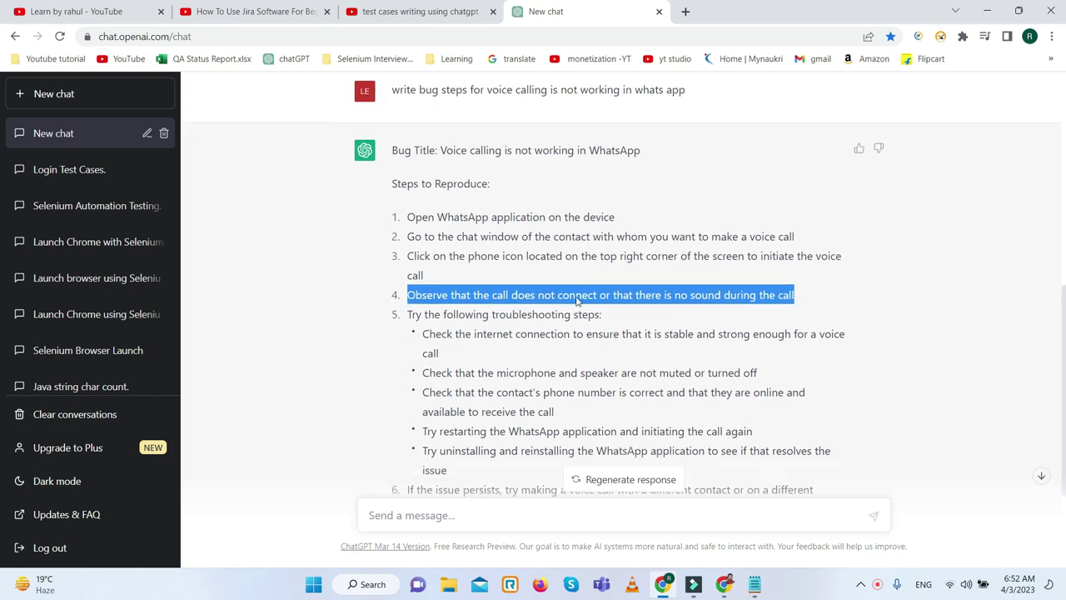
pyautogui.scroll(-2, 609, 400)
pyautogui.click(631, 479)
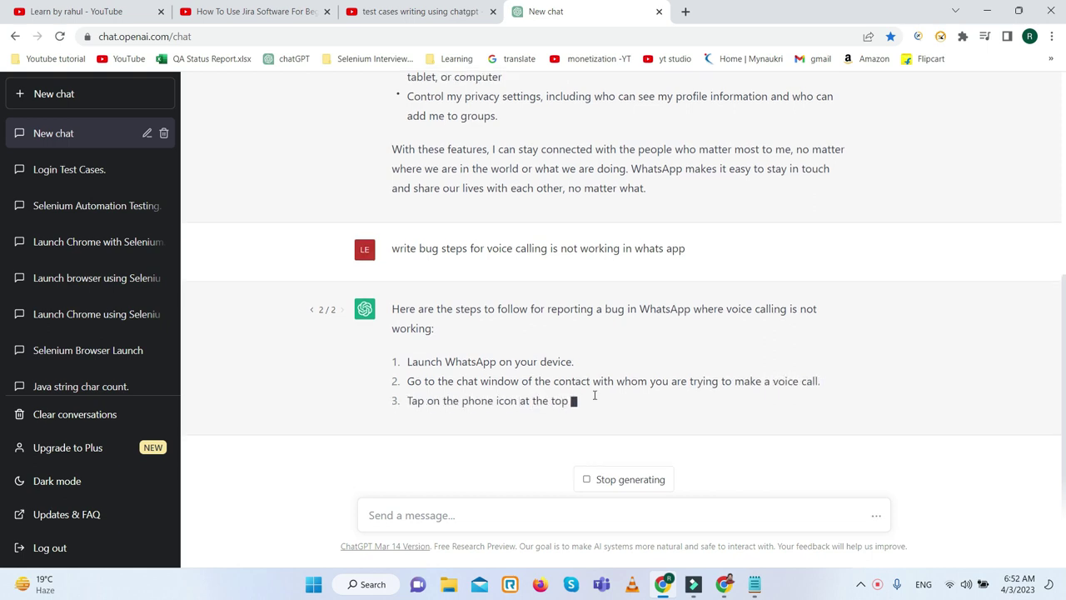
# Scroll along as the regenerated 2/2 answer completes its eight bug-reporting steps
pyautogui.scroll(5, 594, 400)
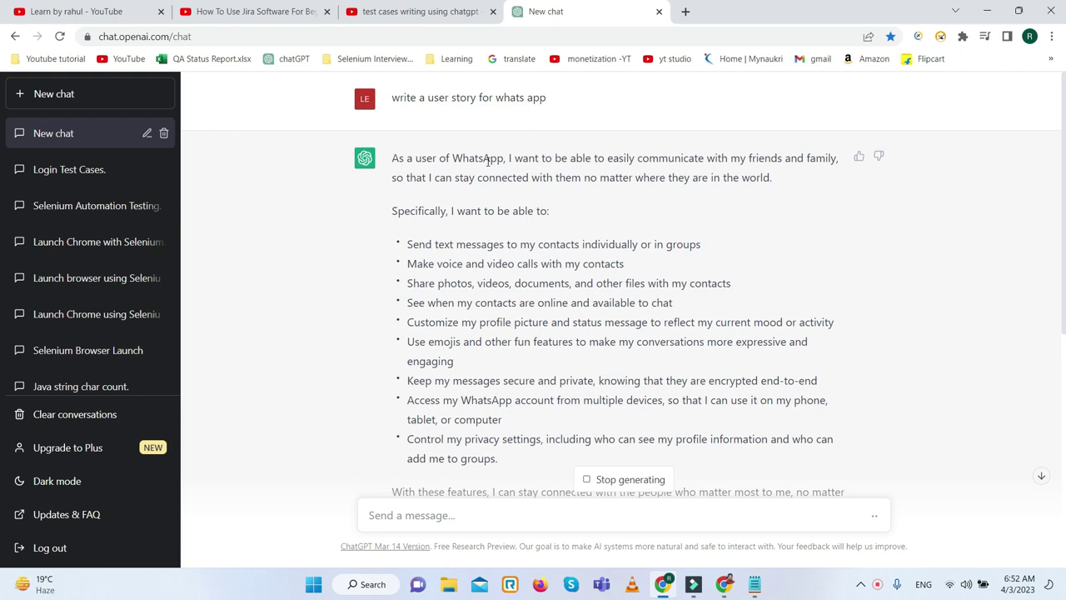
pyautogui.scroll(-2, 464, 358)
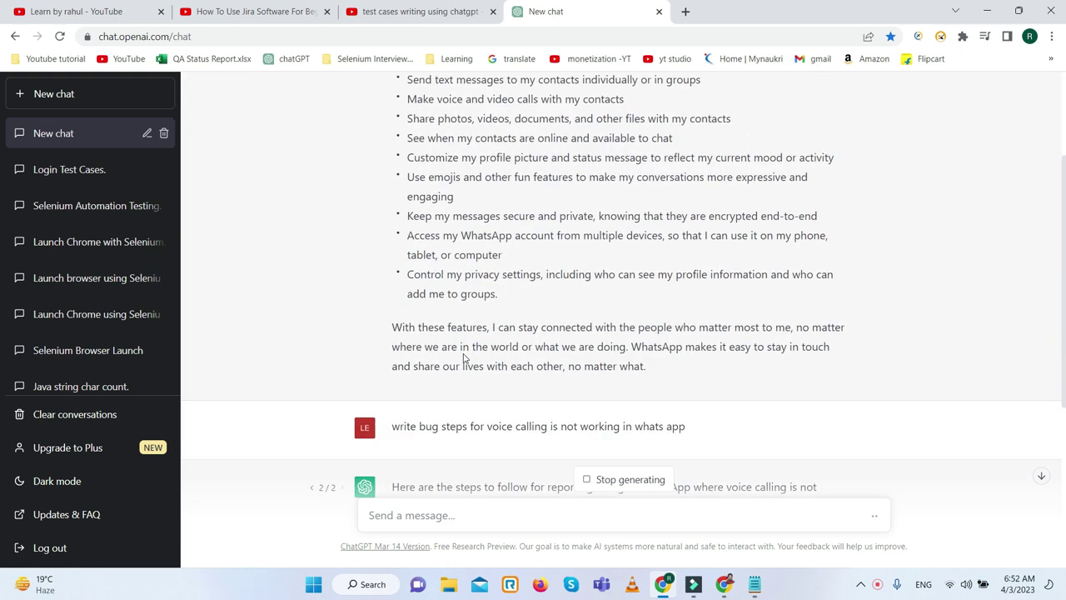
pyautogui.scroll(-4, 464, 358)
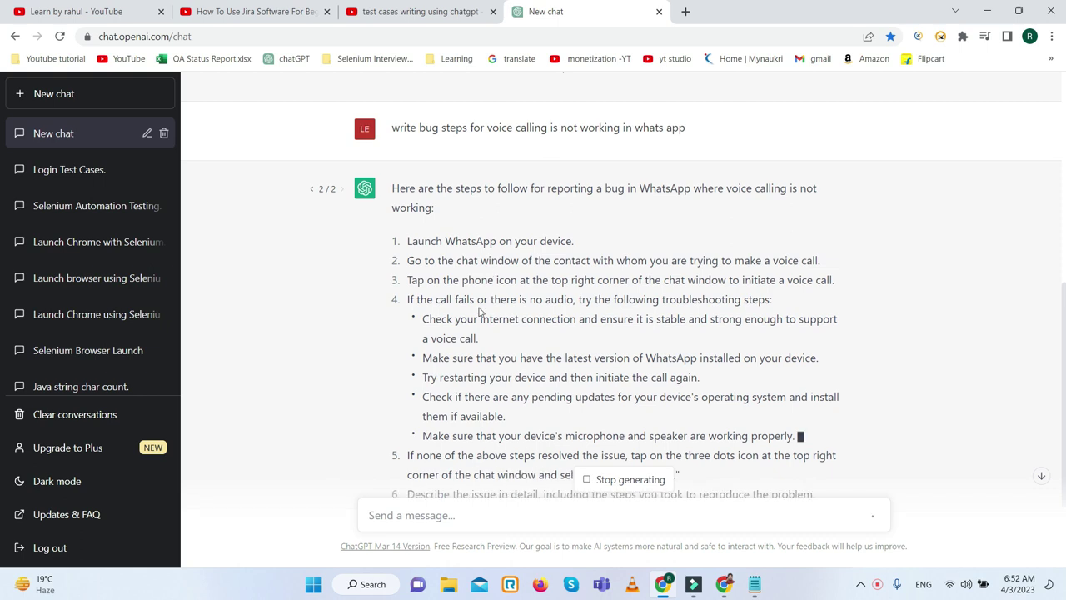
pyautogui.scroll(-2, 481, 316)
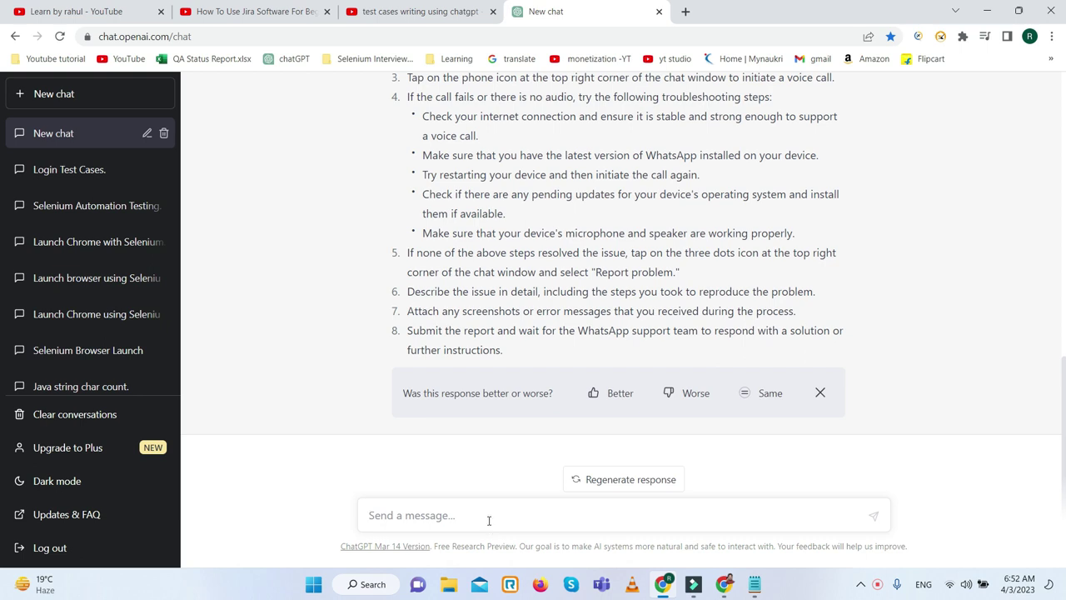
# Send the prompt 'write a epic on facbook' to ChatGPT
pyautogui.write('write a epic on facbook')
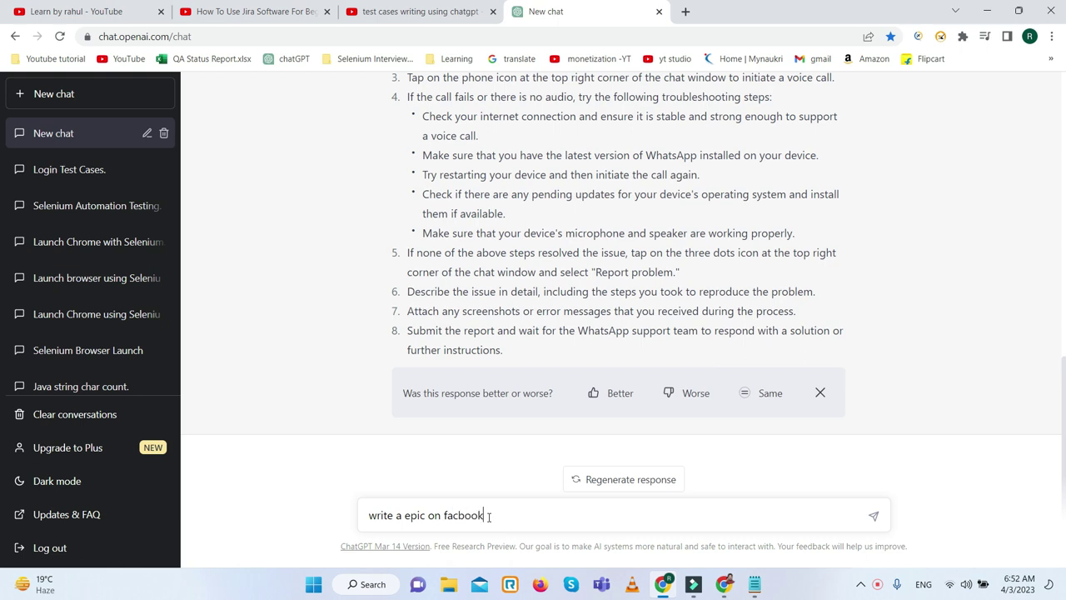
pyautogui.press('Return')
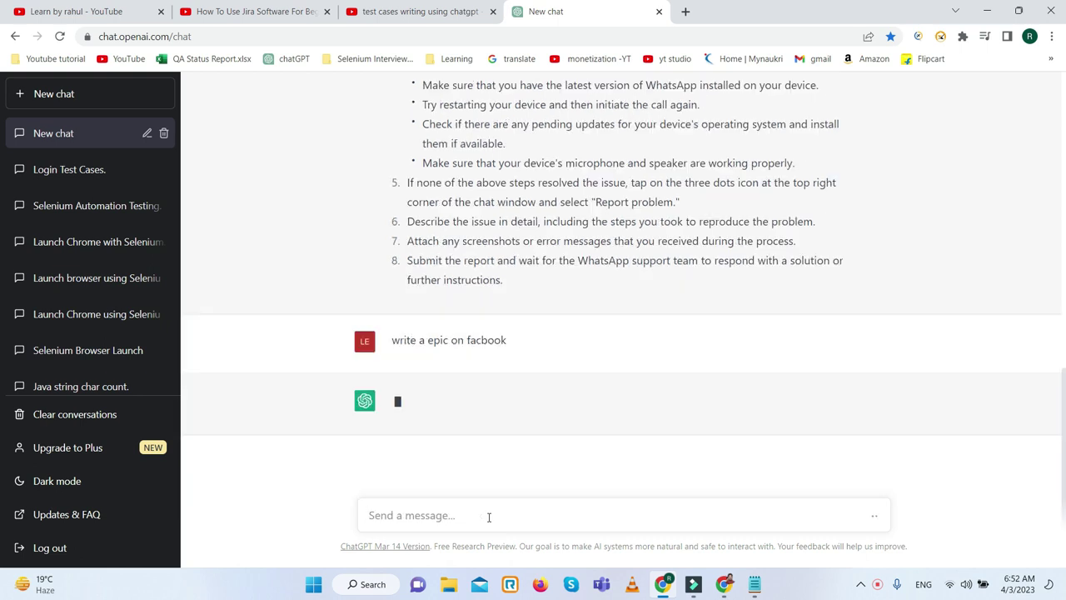